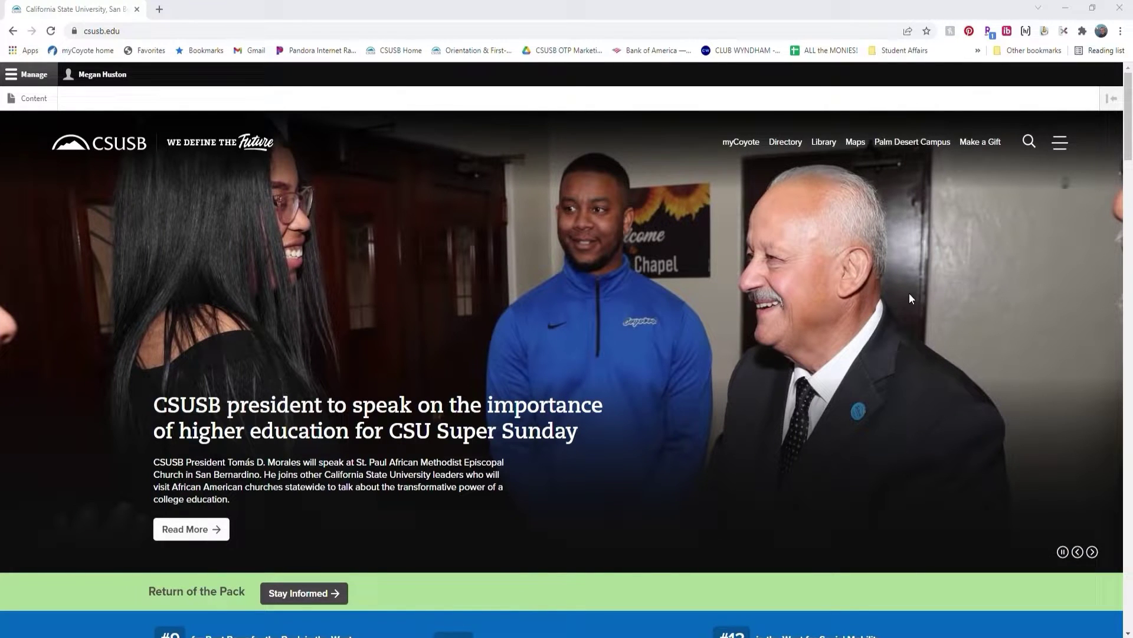
Go to csusb.edu/orientation to load the Orientation and First Year Experience page
left_click(134, 32)
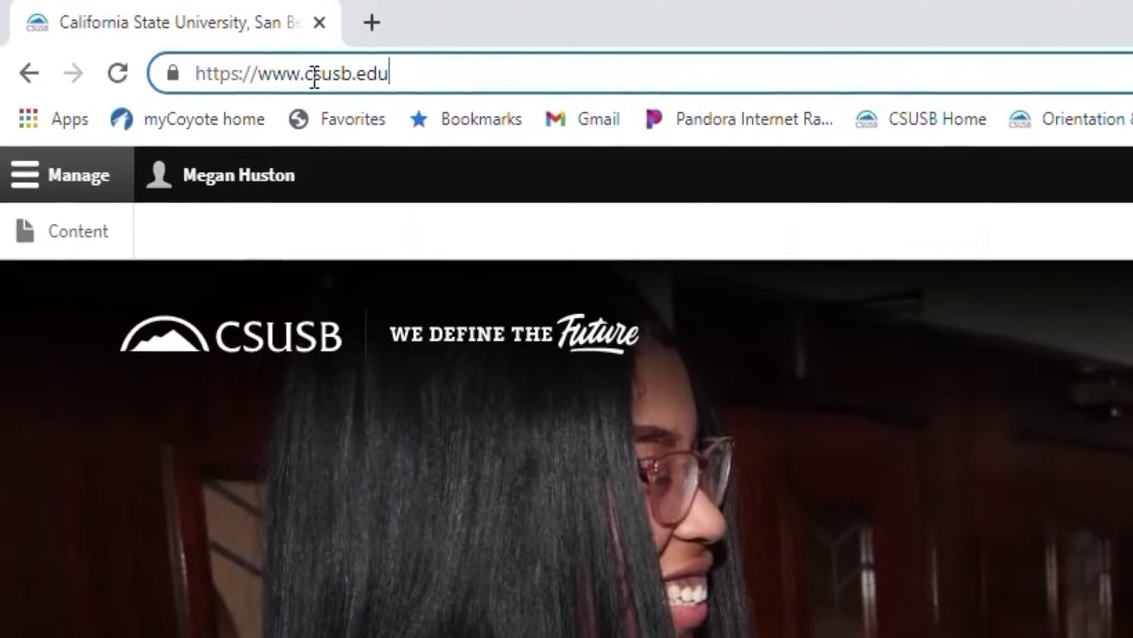
type("o")
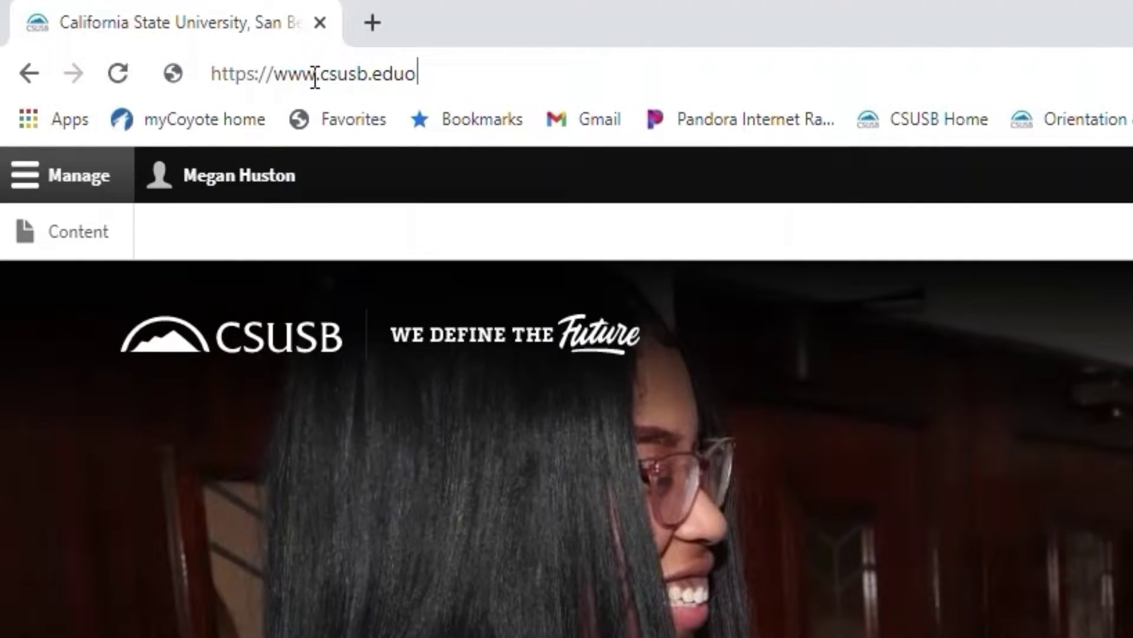
type("rientation")
key("BackSpace")
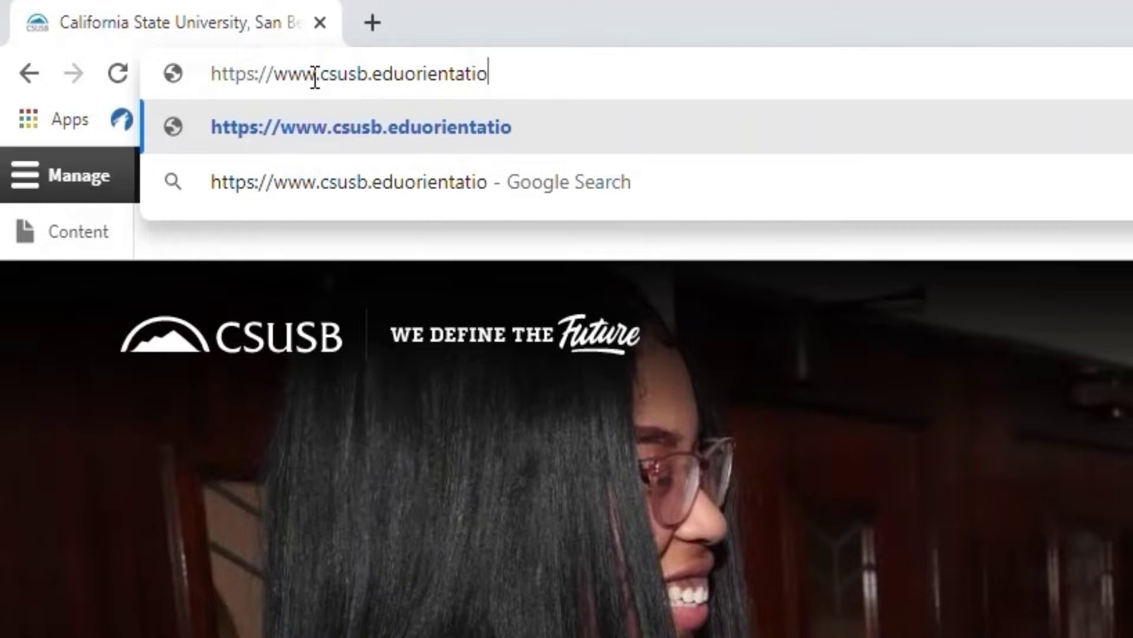
key("BackSpace")
key("BackSpace")
key("BackSpace")
key("BackSpace")
key("BackSpace")
key("BackSpace")
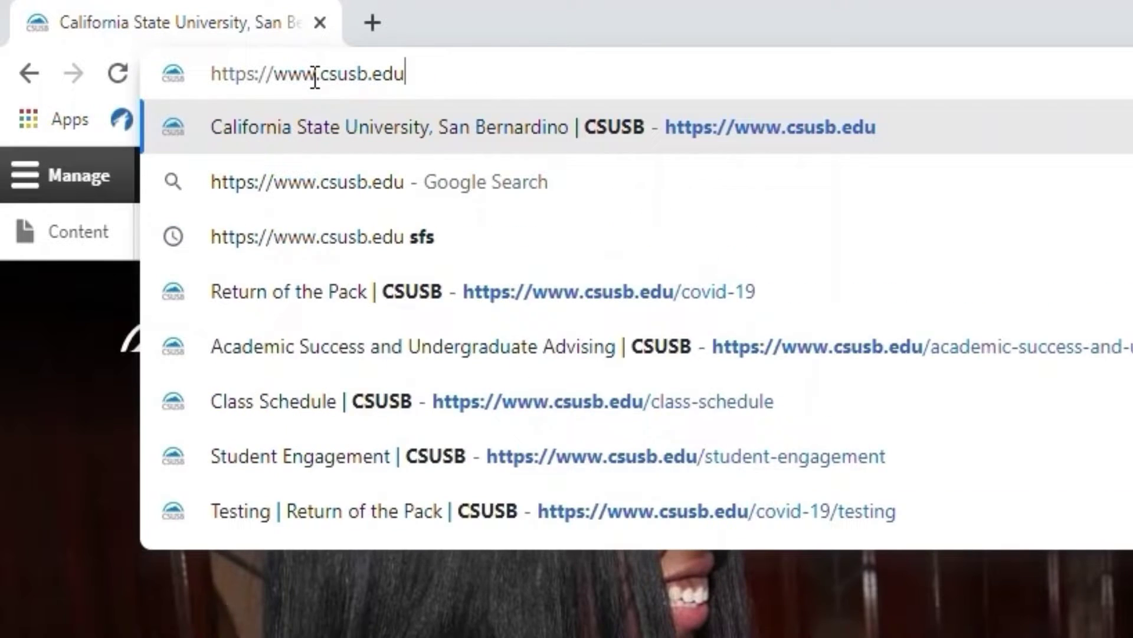
type("/orientation")
key("Return")
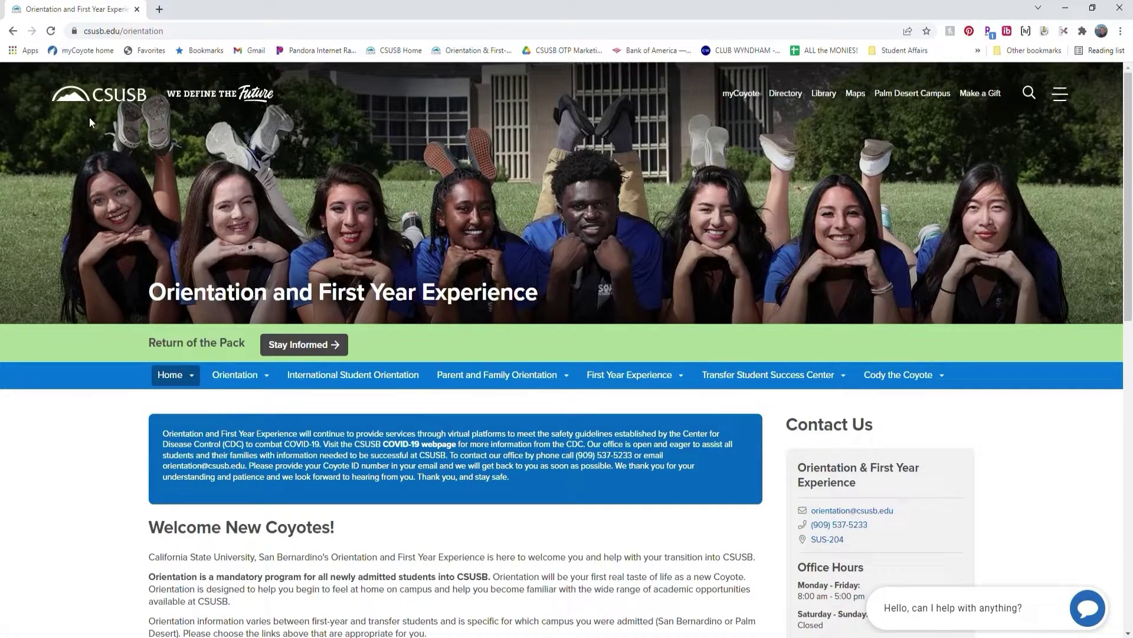
Sign in to myCoyote and start Fall 2022 orientation registration from My Tasks
left_click(739, 94)
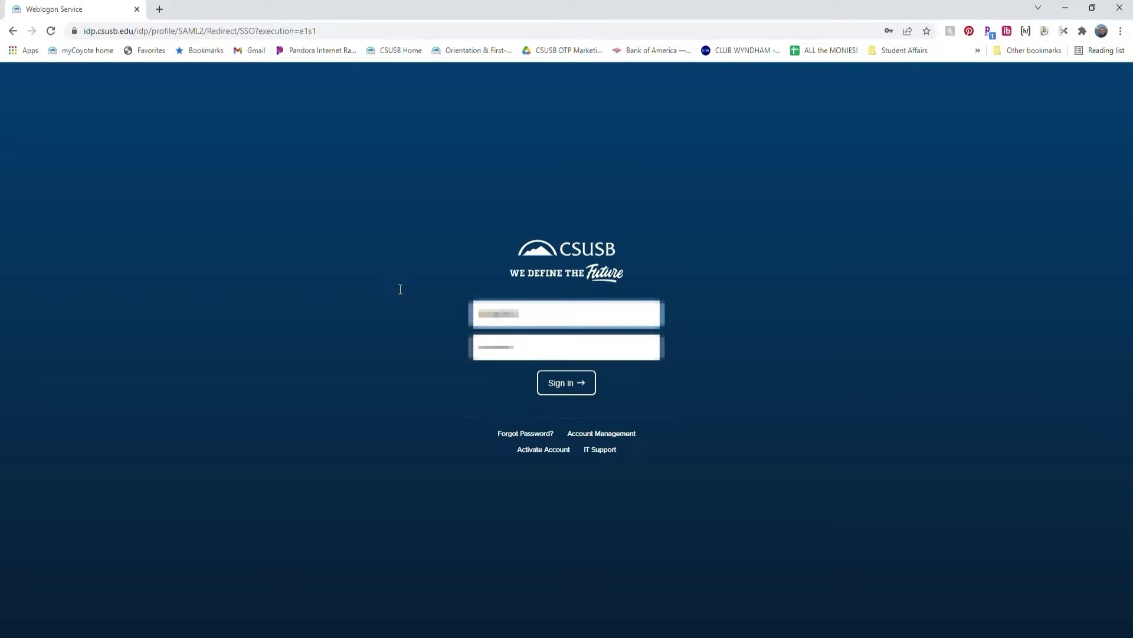
left_click(559, 387)
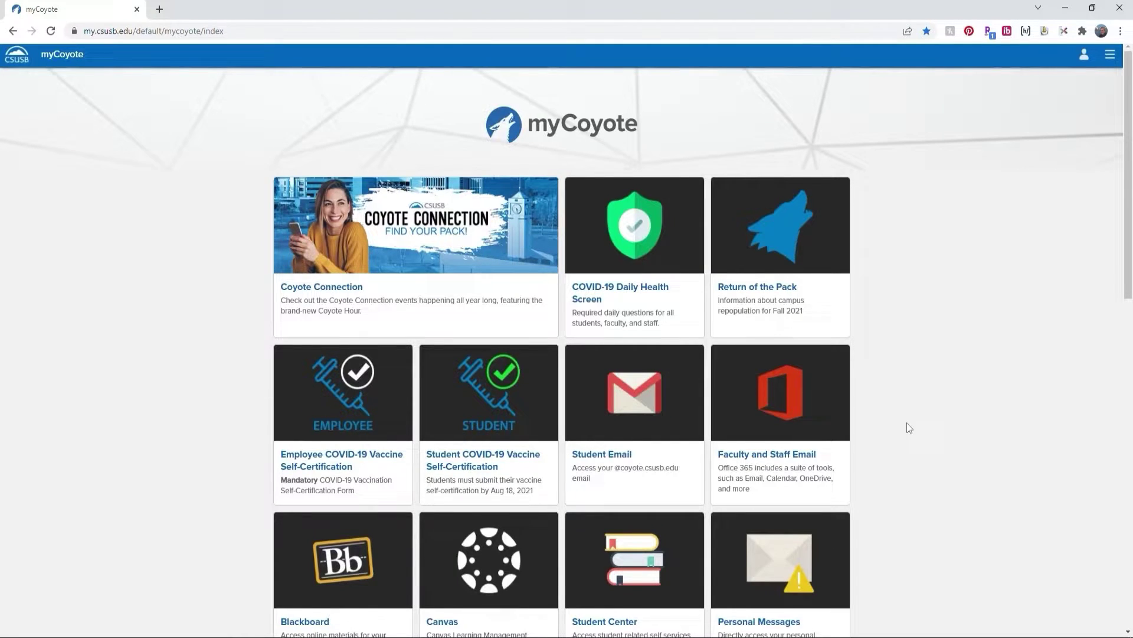
scroll(907, 422, "down", 2)
scroll(907, 423, "down", 1)
scroll(906, 422, "down", 1)
scroll(906, 423, "down", 1)
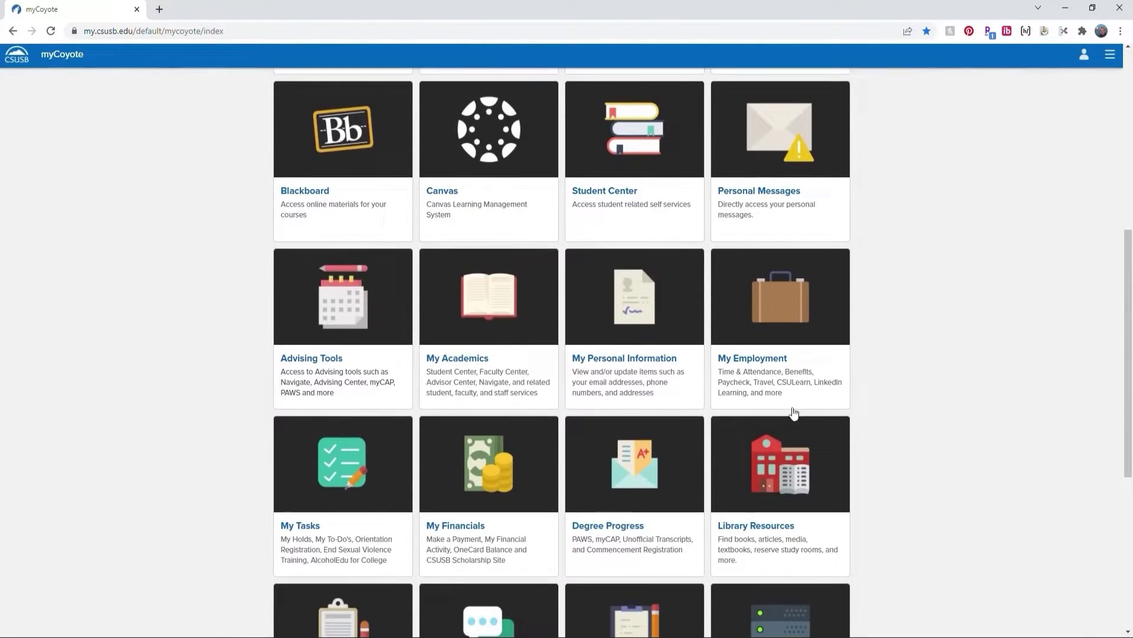
left_click(345, 478)
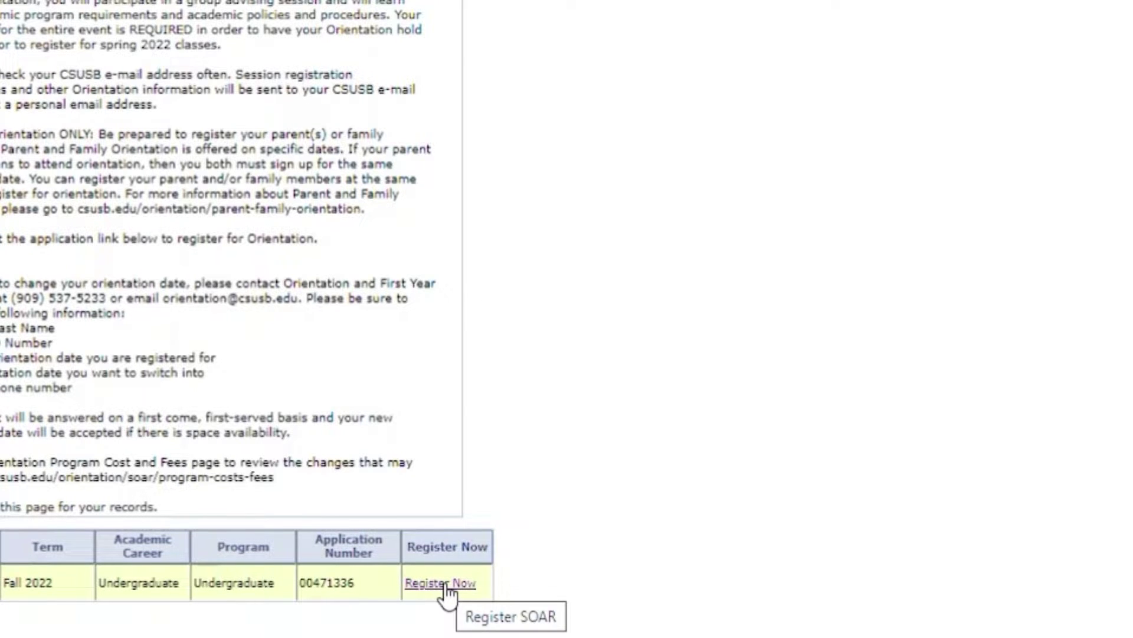
left_click(446, 585)
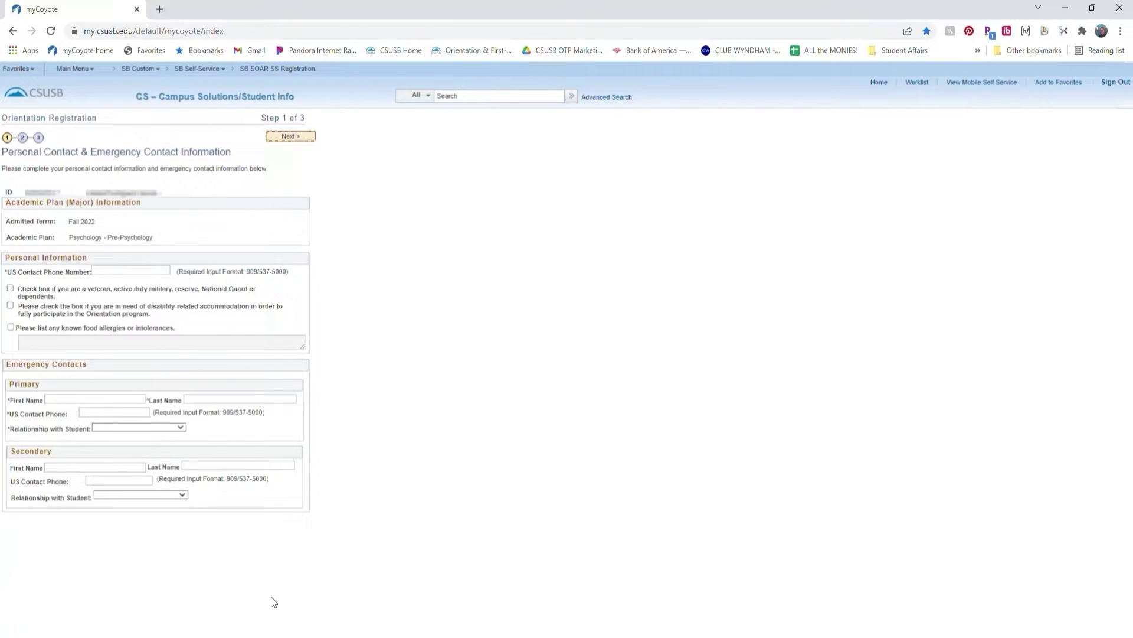
Enter the student's US contact phone and the primary emergency contact's name and phone
left_click(146, 271)
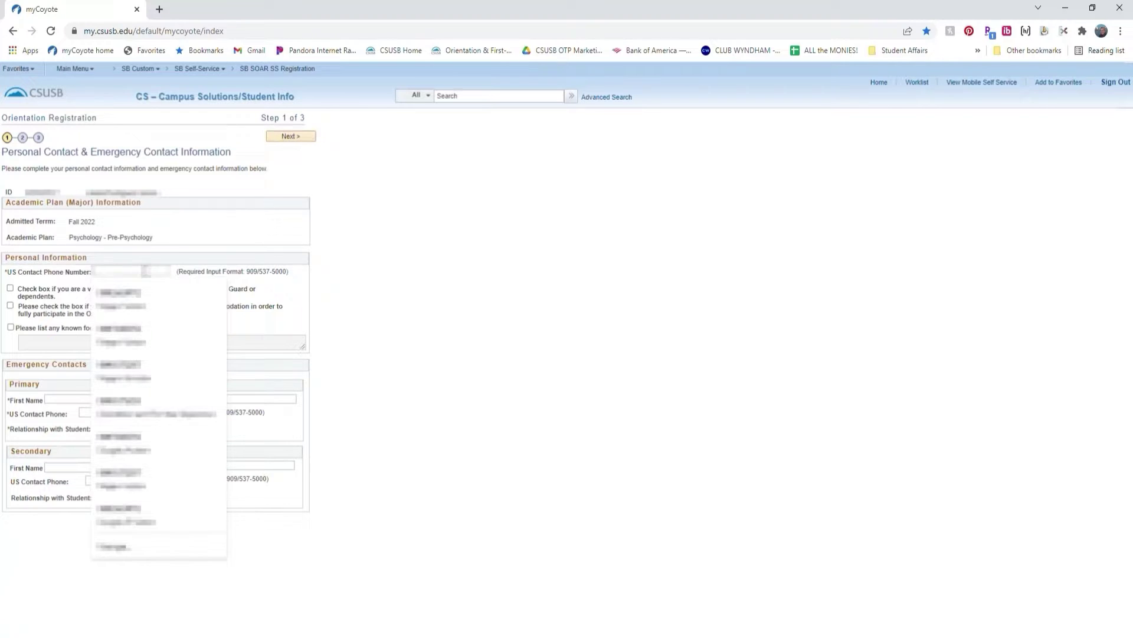
type("9095")
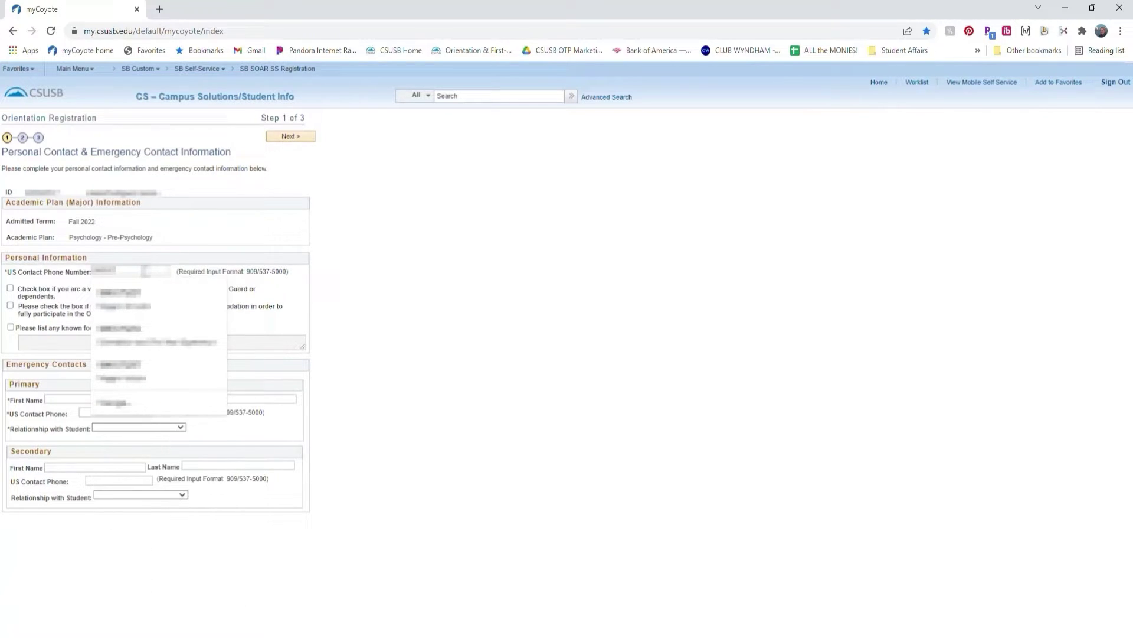
type("37")
left_click(333, 322)
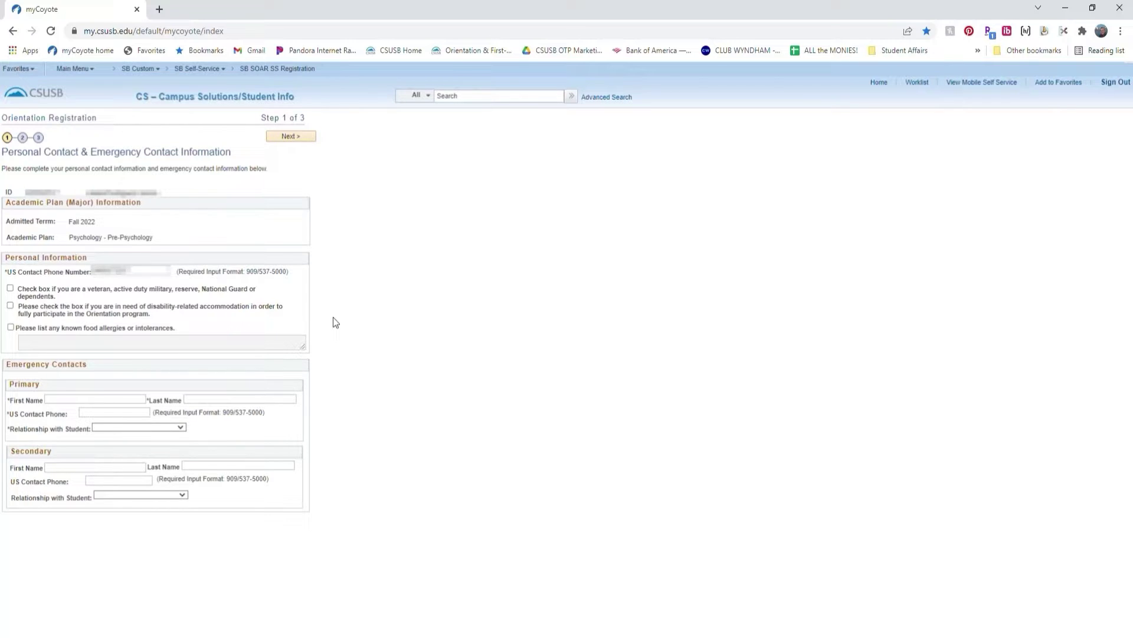
left_click(118, 399)
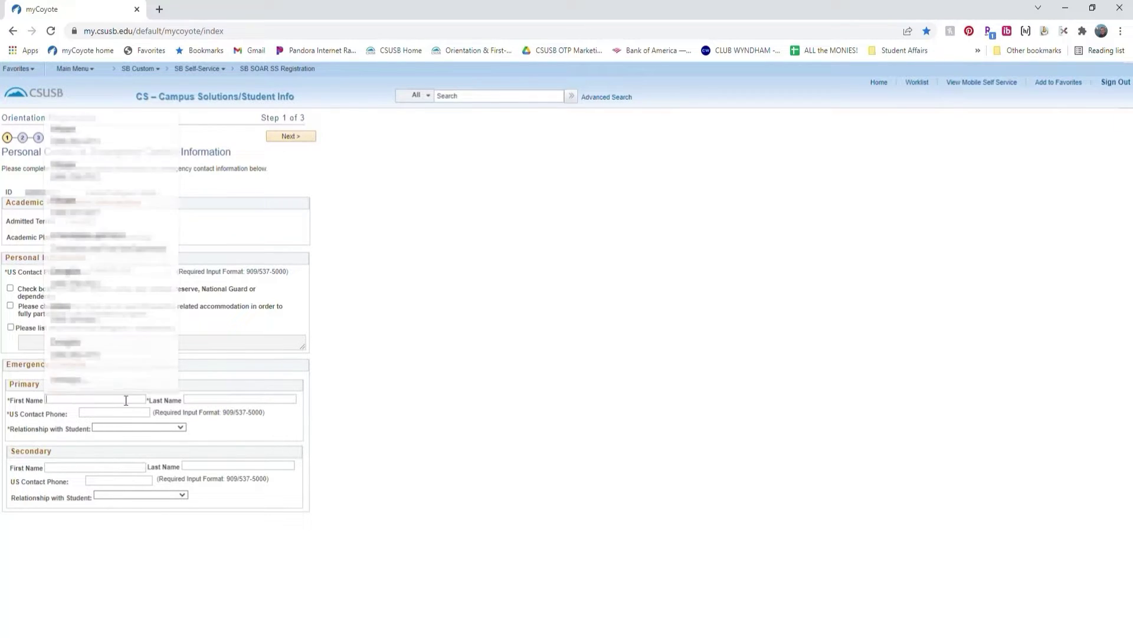
type("Cody")
key("Tab")
type("Coy")
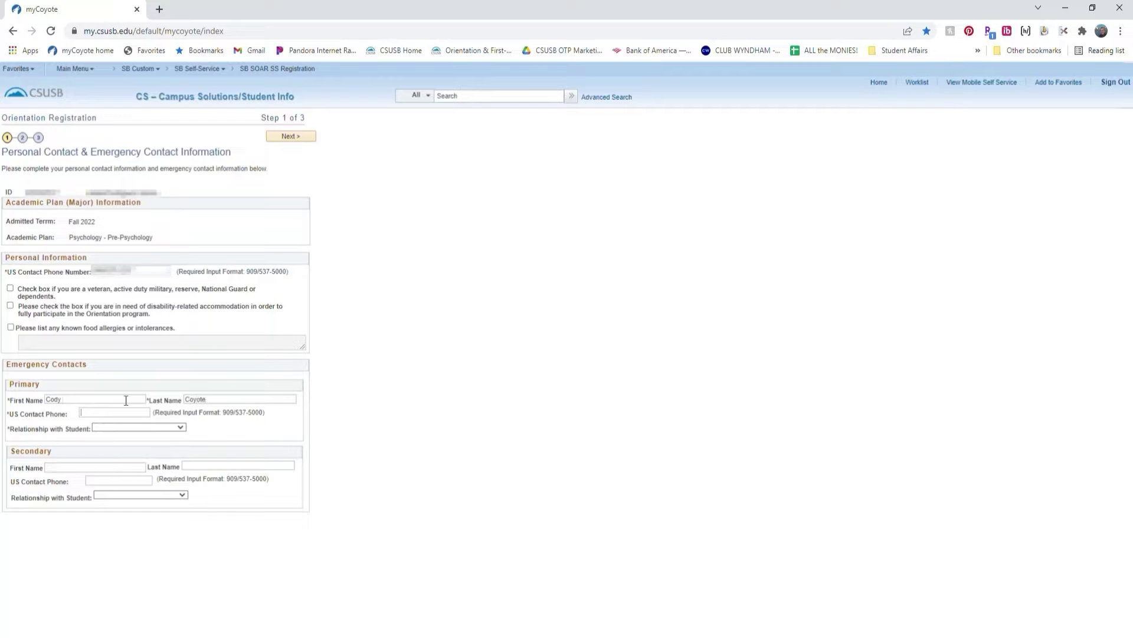
type("9095375")
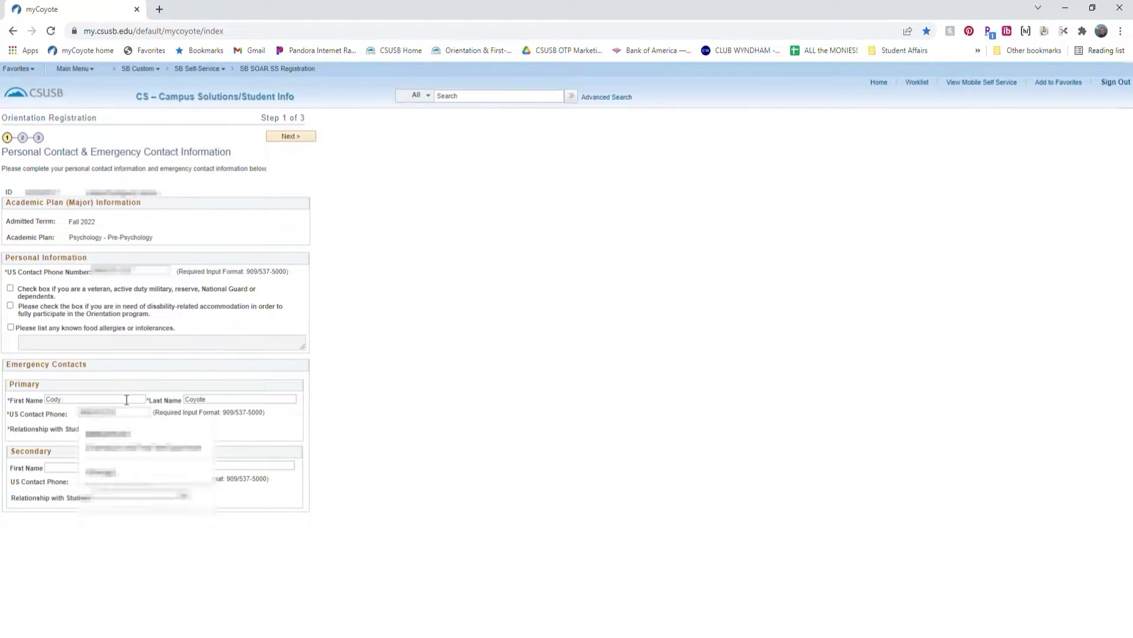
key("Escape")
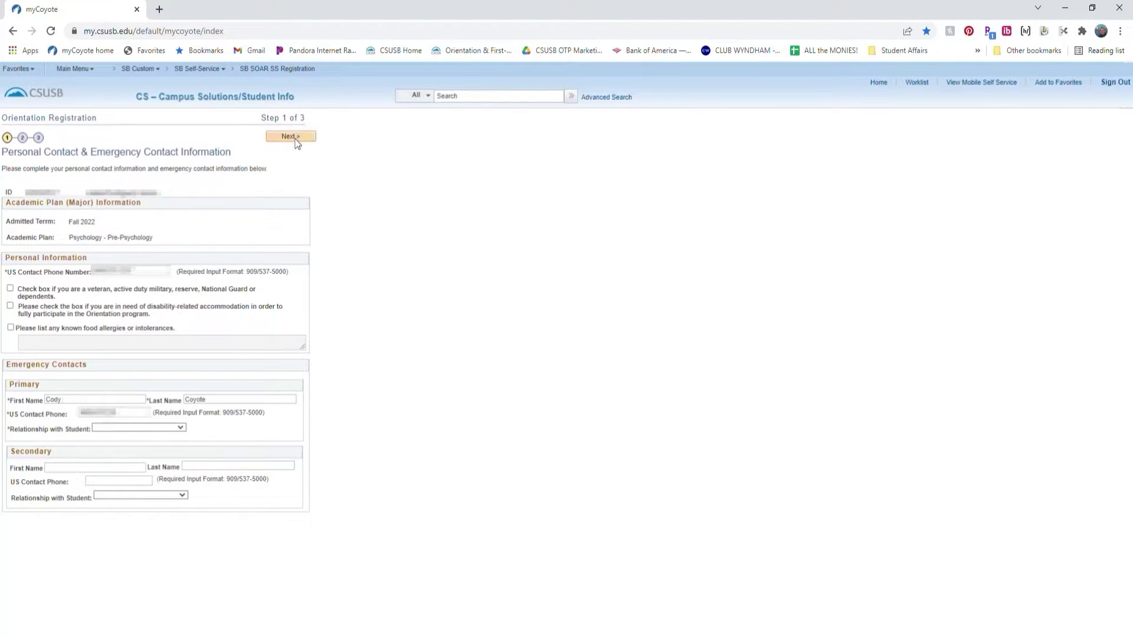
Select the Monday, June 6, 2022 SOAR session, accept the policies and continue
left_click(298, 140)
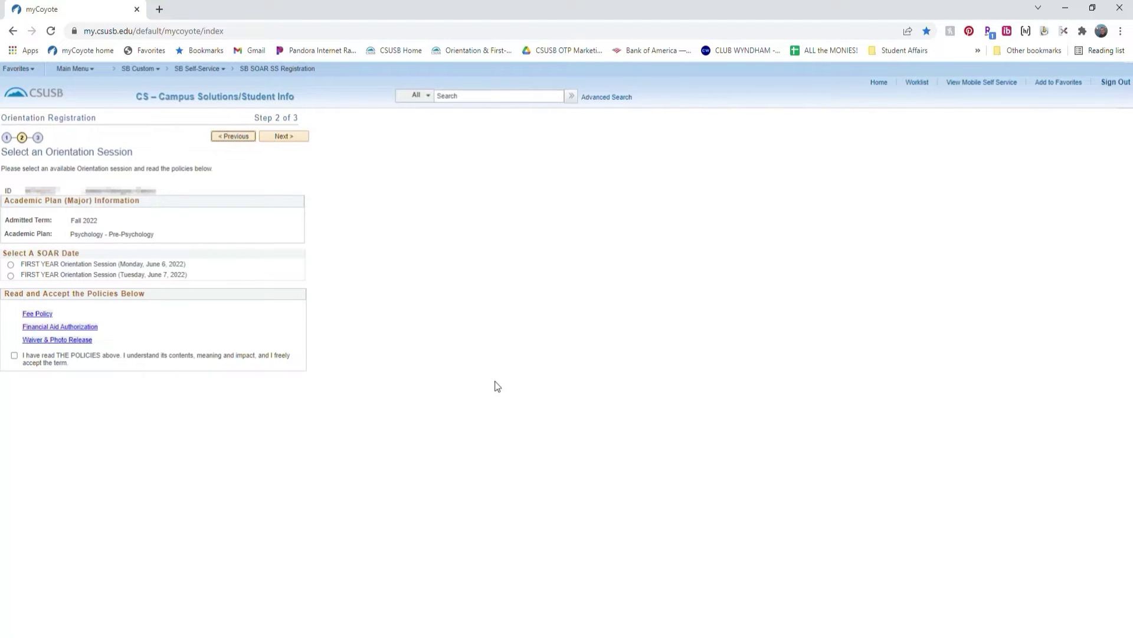
left_click(11, 264)
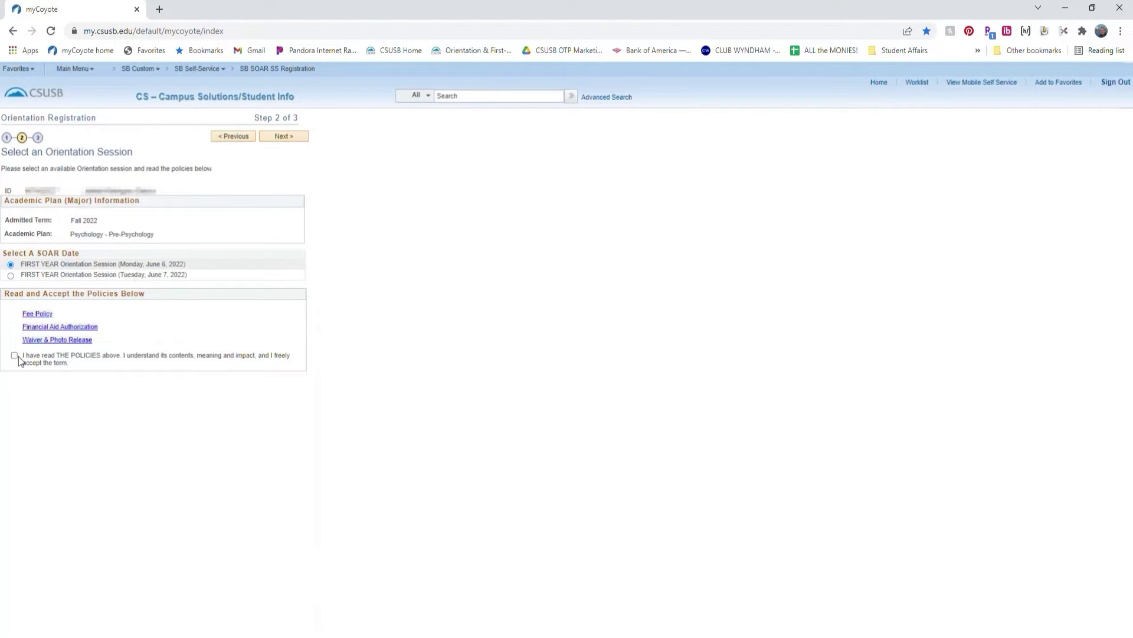
left_click(14, 355)
left_click(287, 137)
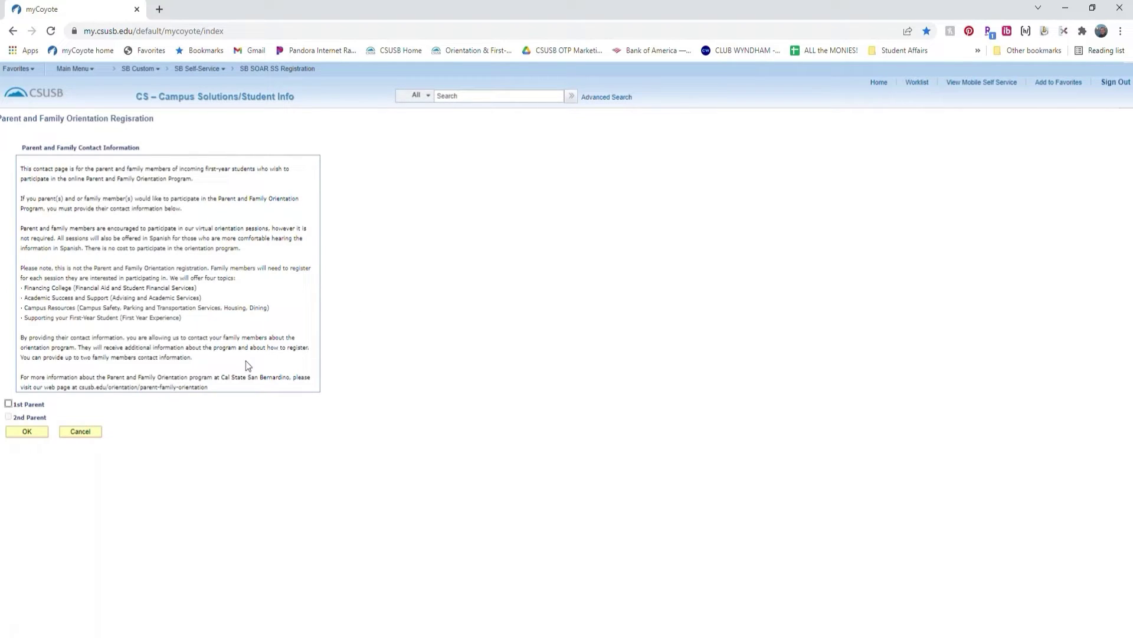
Show both parents' contact fields, then cancel to reach step 3 without entries
left_click(9, 405)
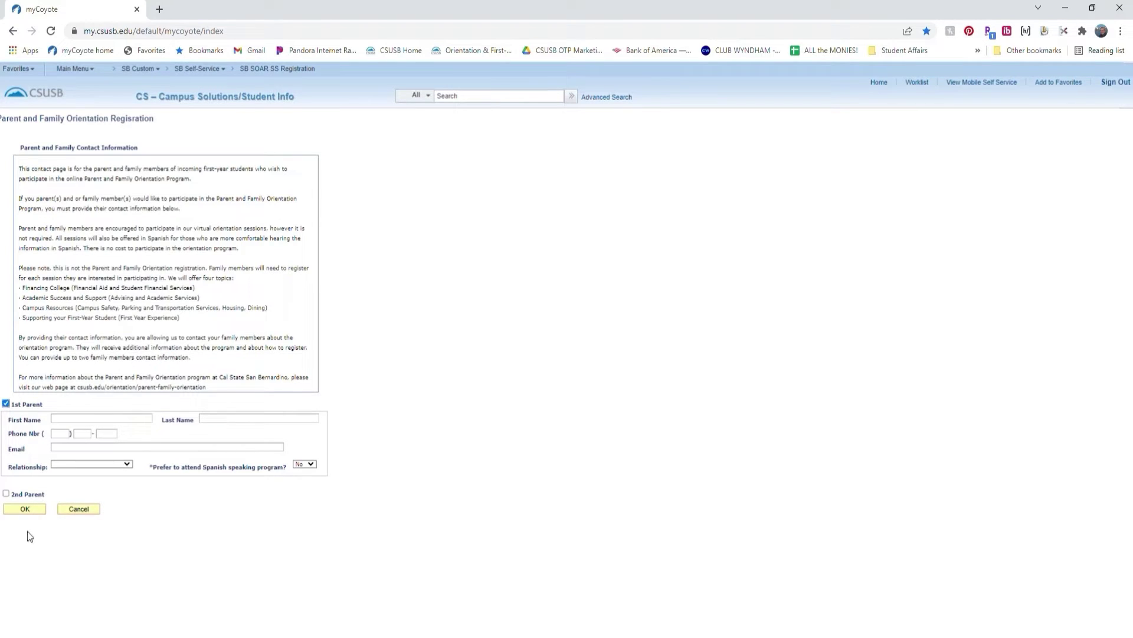
left_click(7, 494)
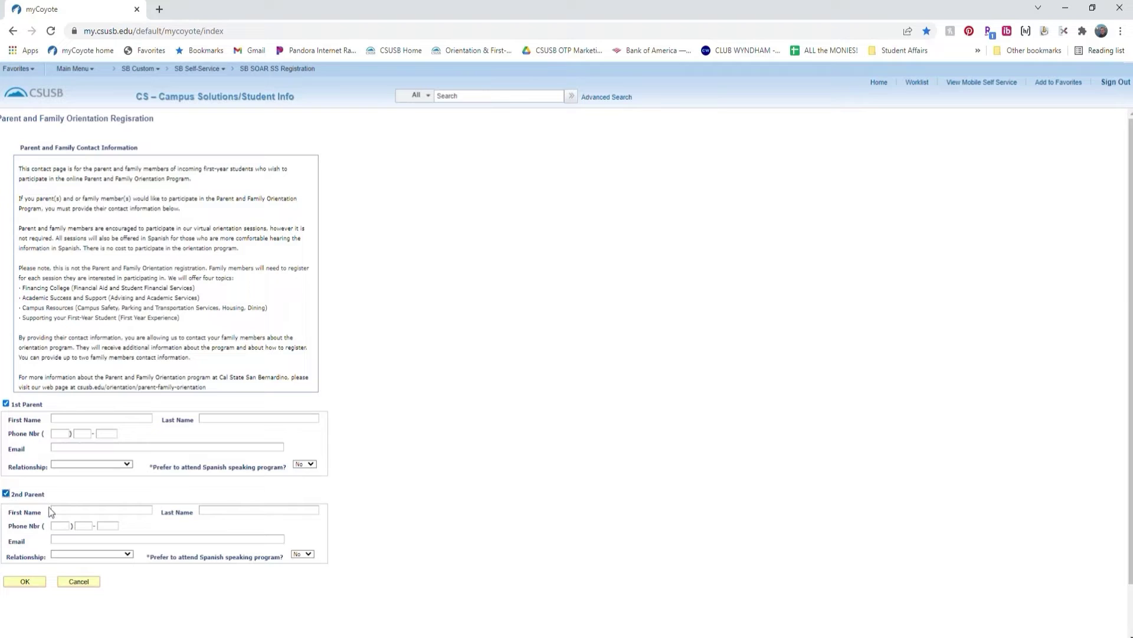
left_click(78, 583)
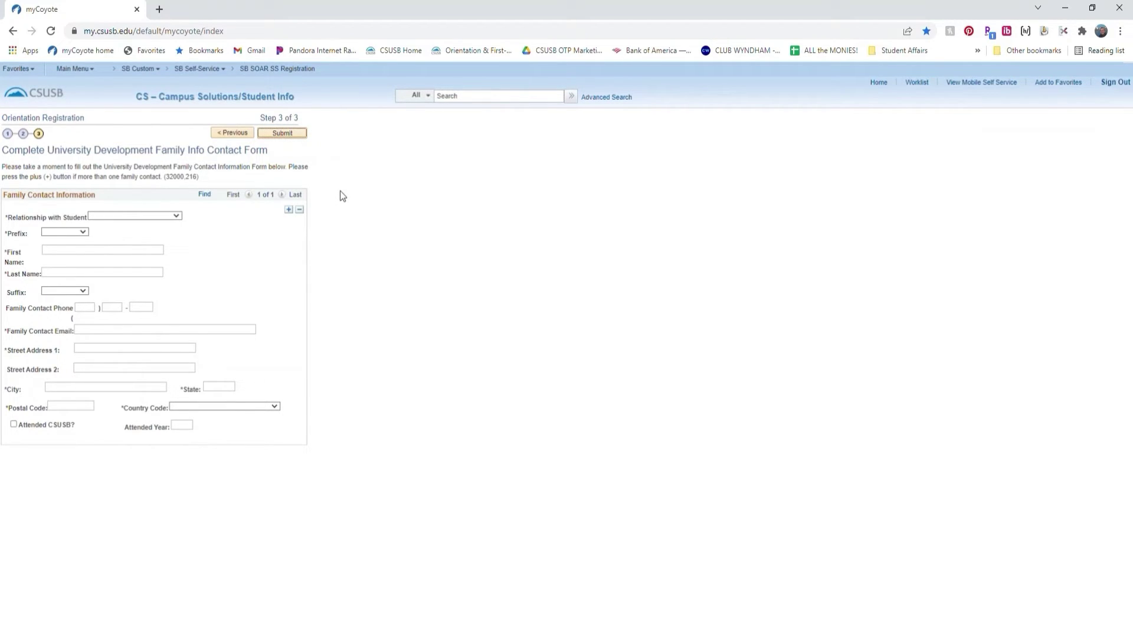
Submit step 3 so the summary confirms the June 6 First Year session
left_click(276, 136)
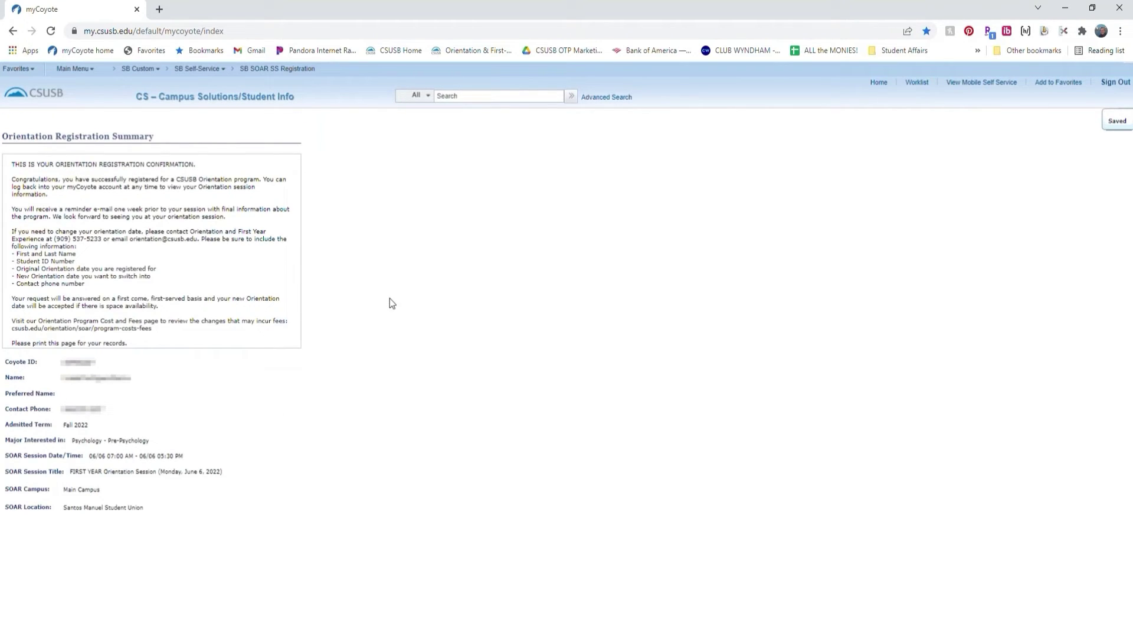